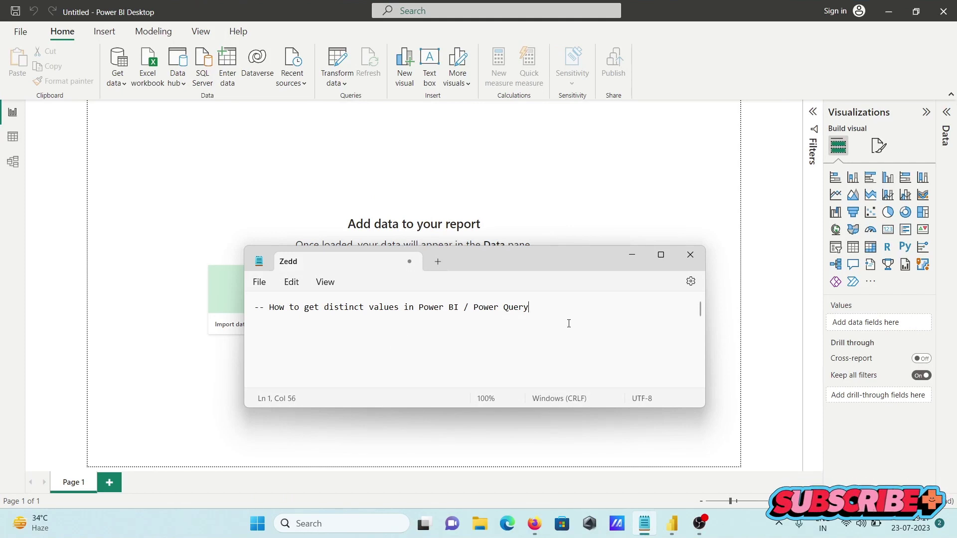
Open emp.csv from Text/CSV to preview its EMPNO through DEPTNO columns.
left_click(630, 255)
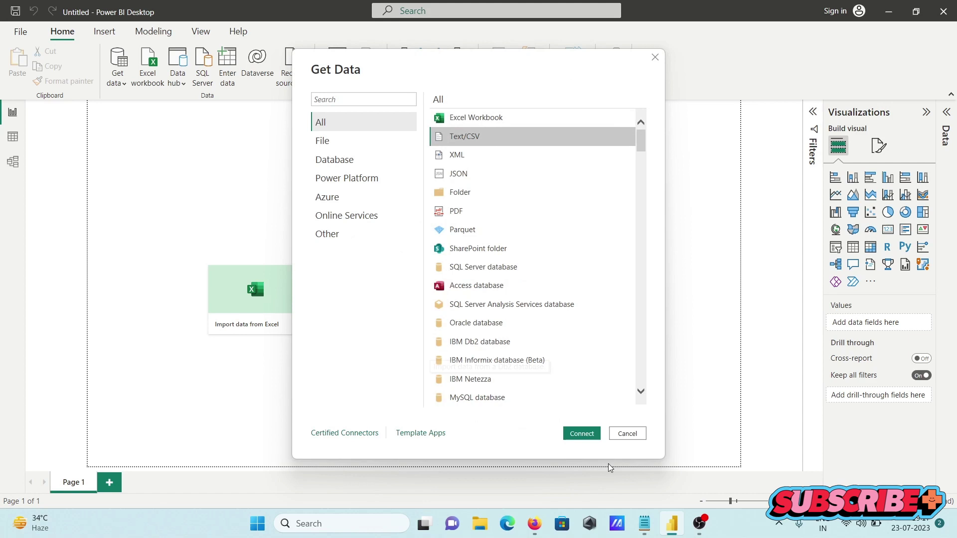
left_click(581, 434)
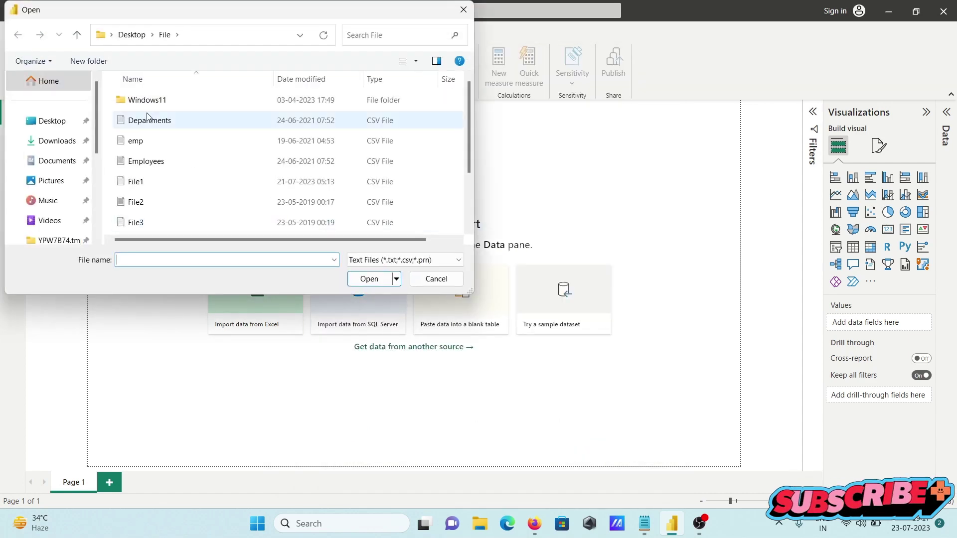
left_click(133, 147)
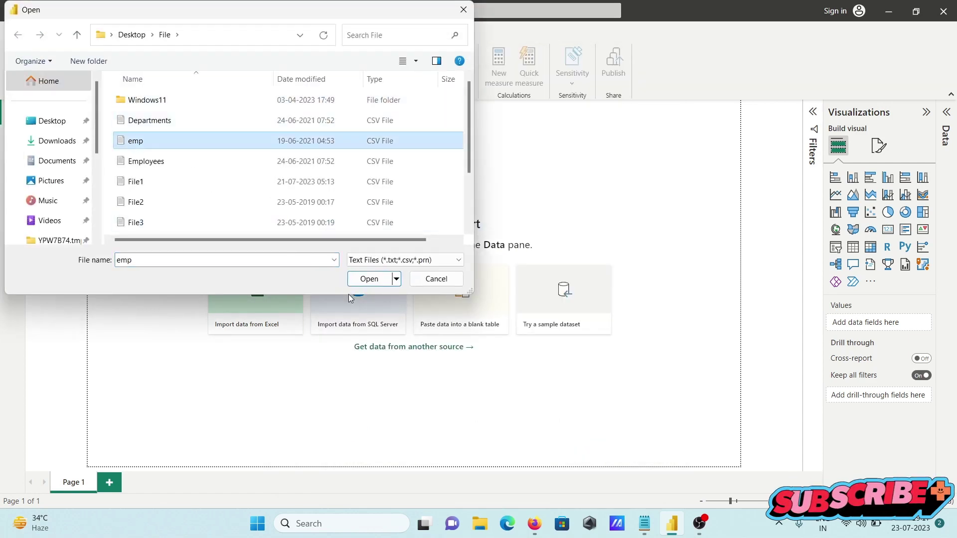
left_click(363, 280)
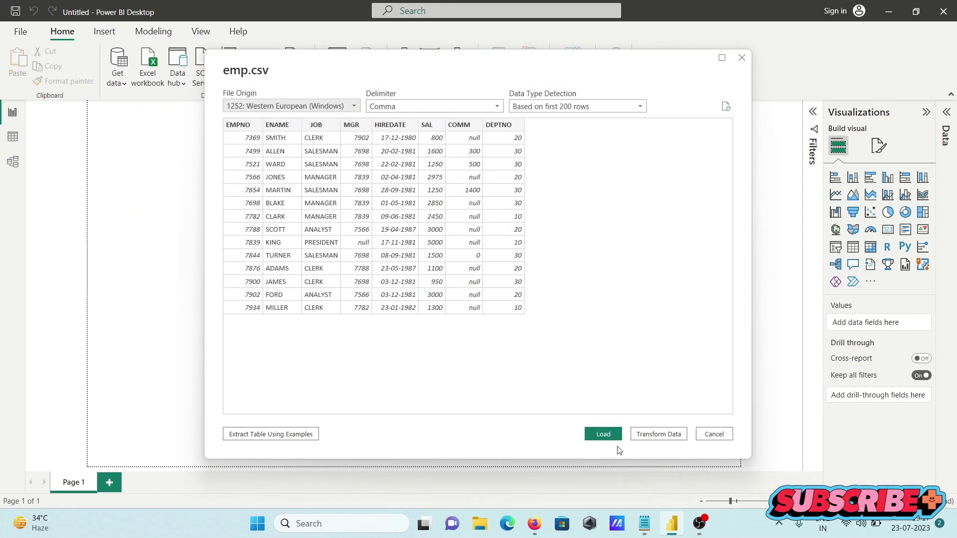
Load emp.csv and view its 14 employee rows in Data view.
left_click(606, 438)
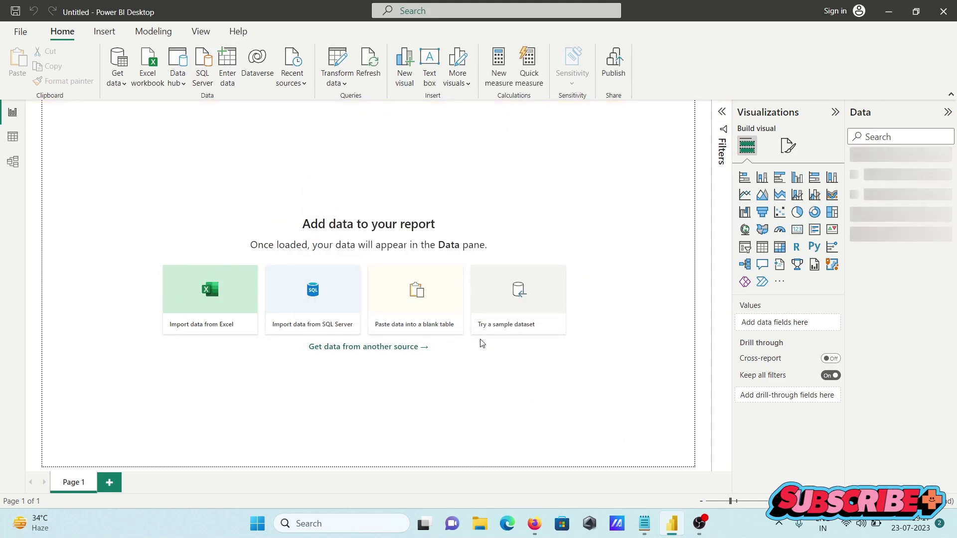
left_click(14, 138)
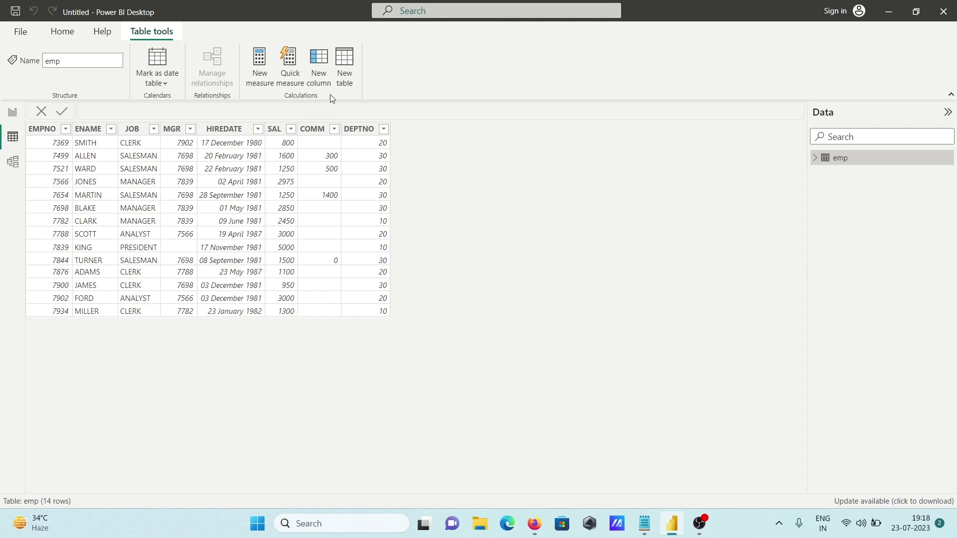
Create a new table with the formula Count = DISTINCT(emp[DEPTNO]).
left_click(342, 64)
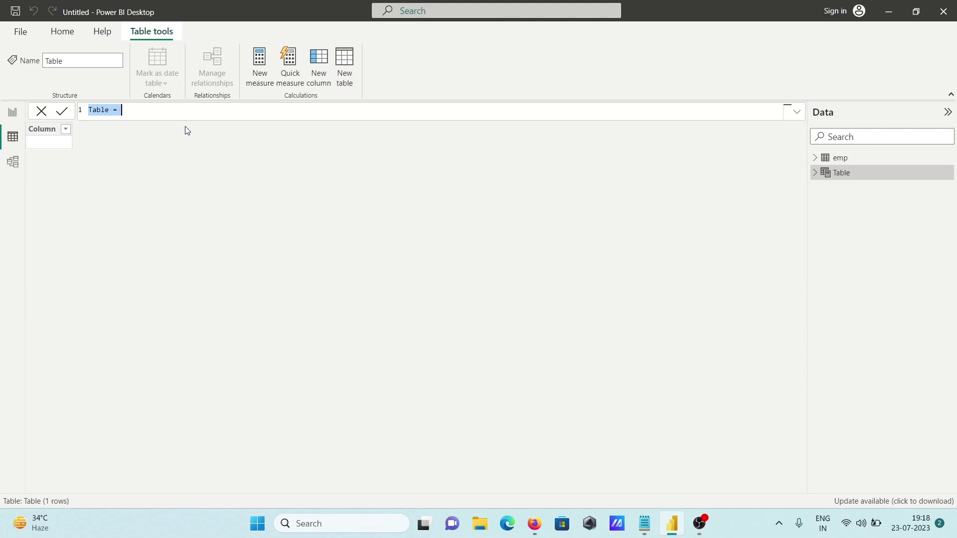
key("BackSpace")
type("Count = ")
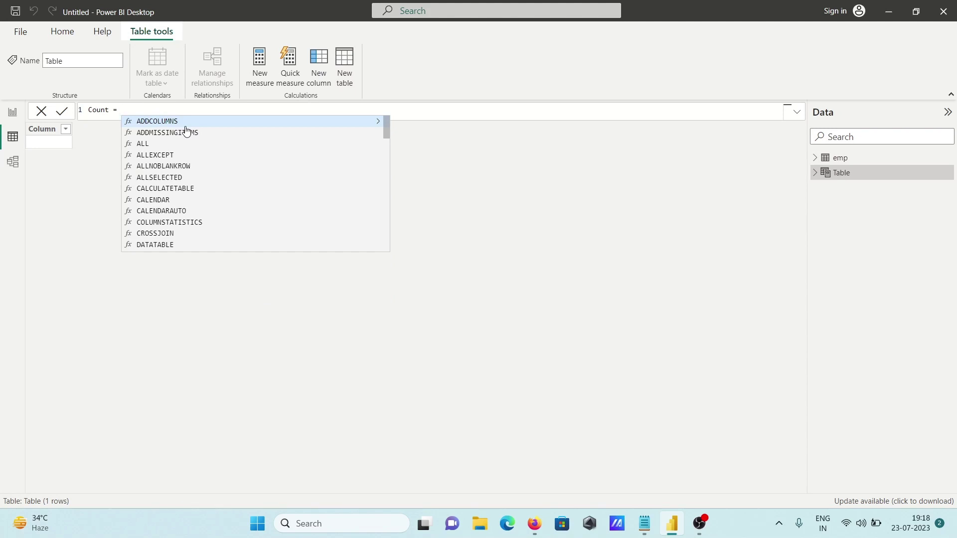
type("Di")
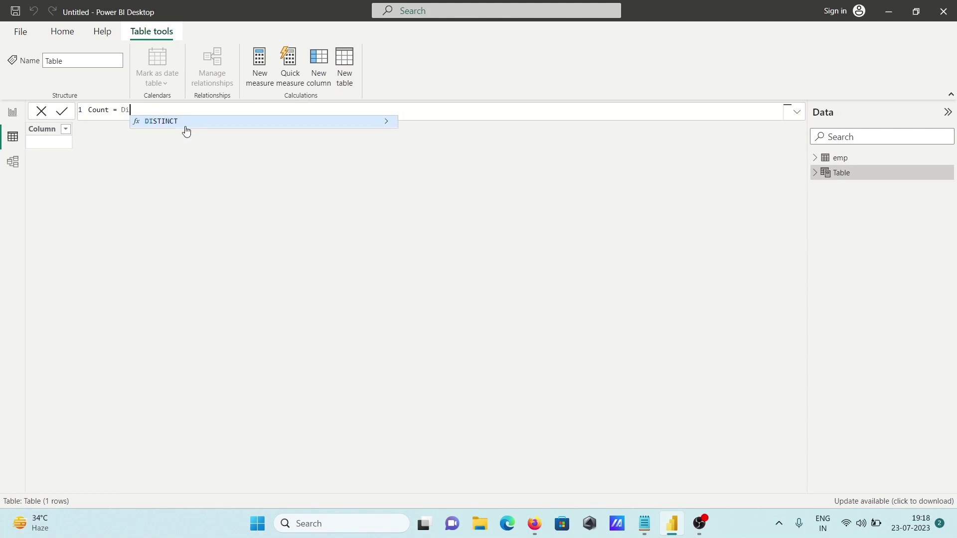
key("Tab")
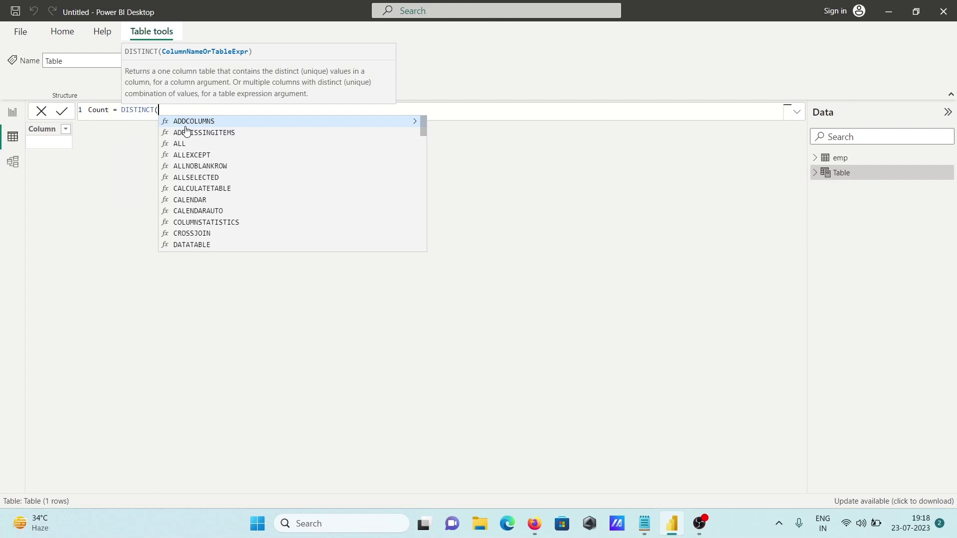
type("e")
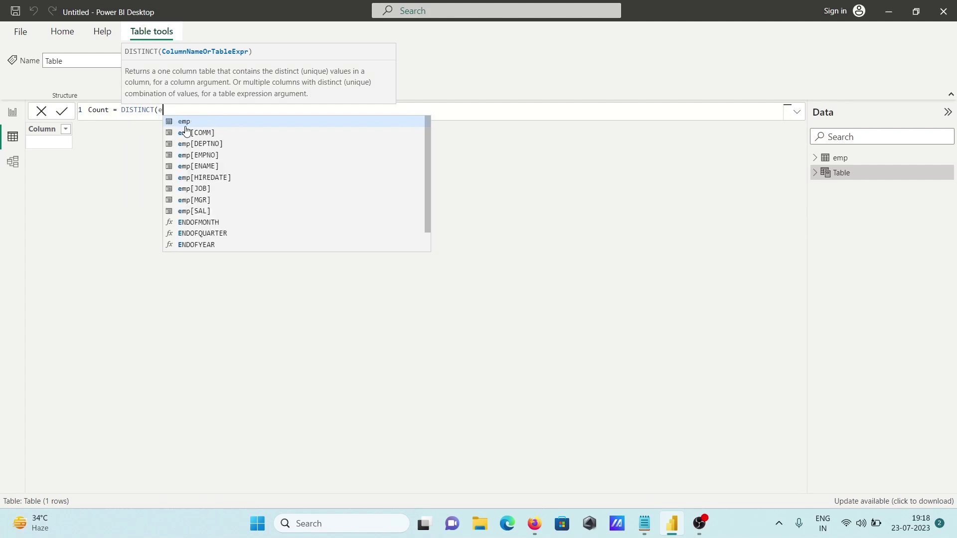
key("Down")
key("Down")
key("Tab")
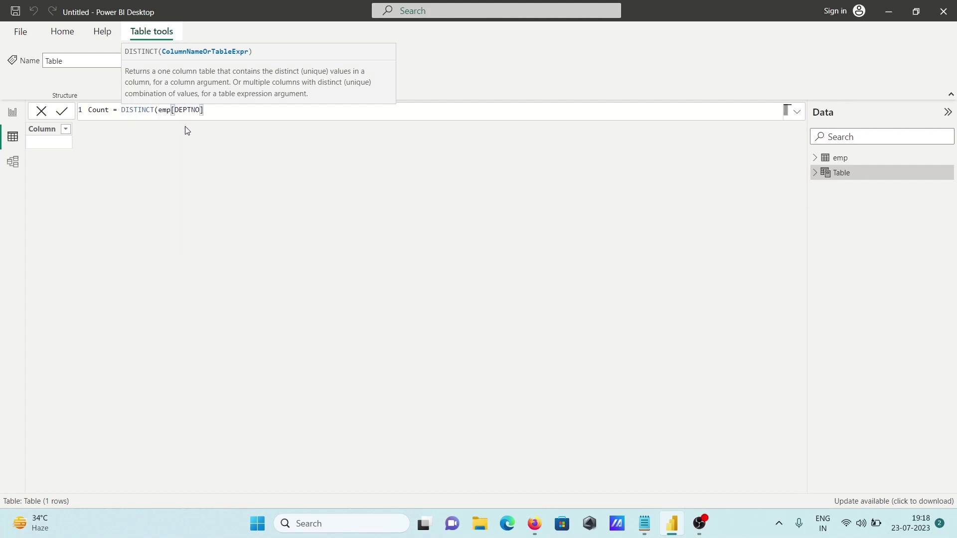
type(")")
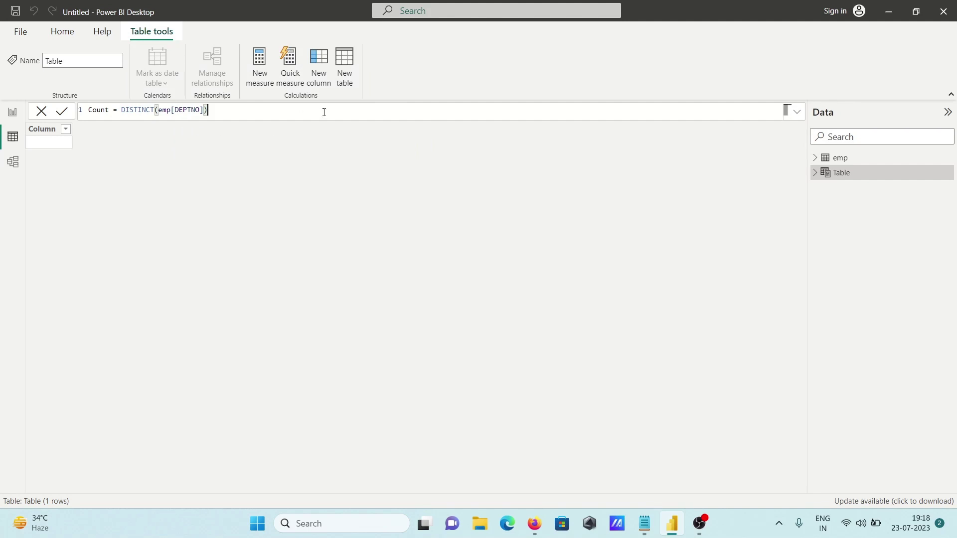
key("Return")
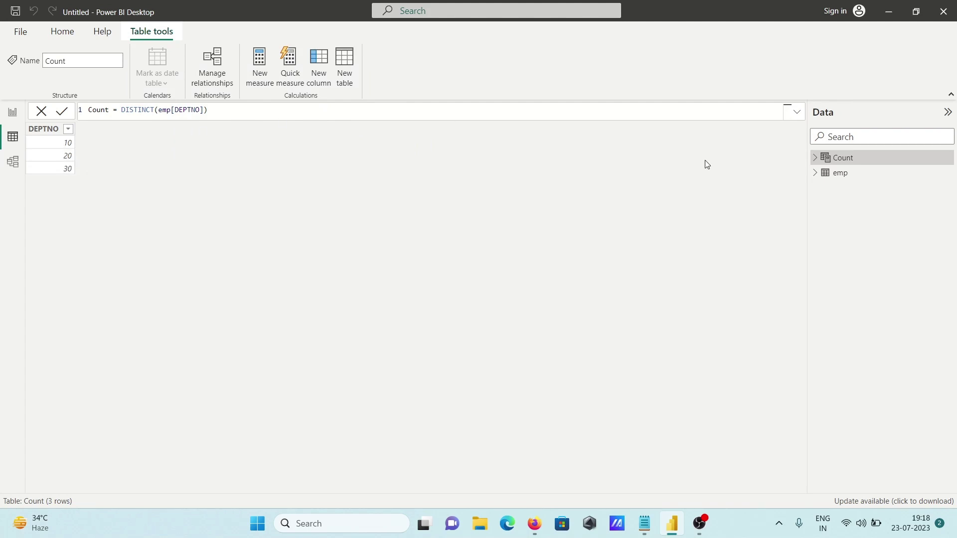
left_click(828, 173)
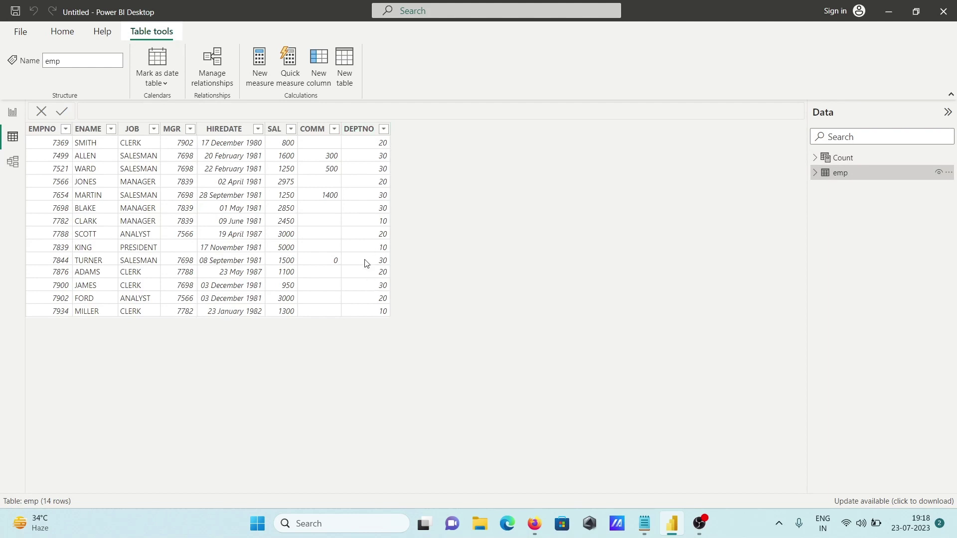
left_click(842, 158)
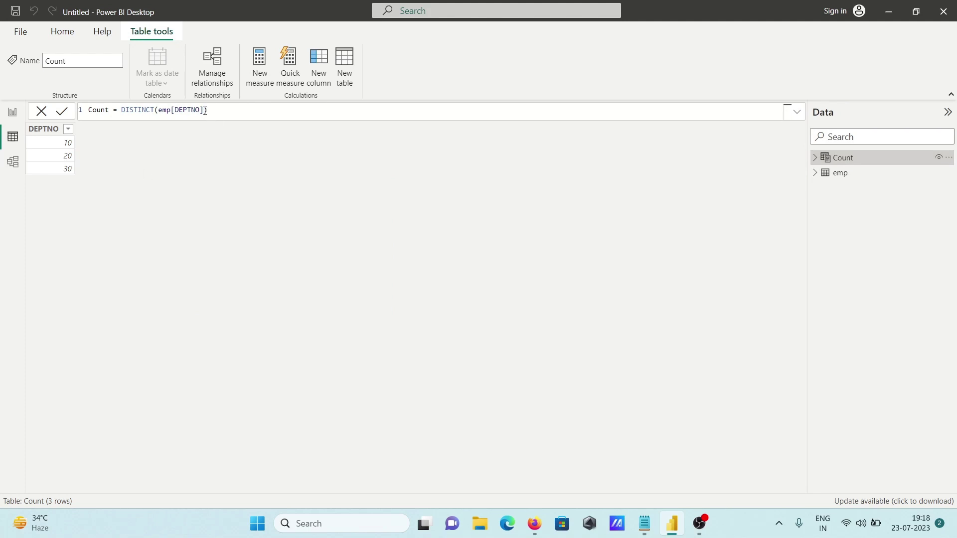
left_click(840, 174)
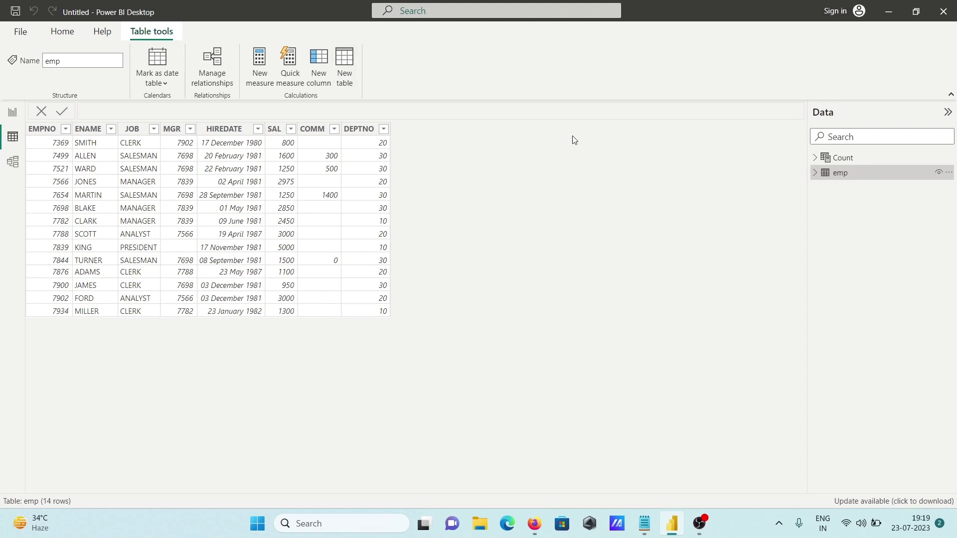
Change the Count table formula to DISTINCT(emp[SAL]), giving 12 salary values.
left_click(843, 158)
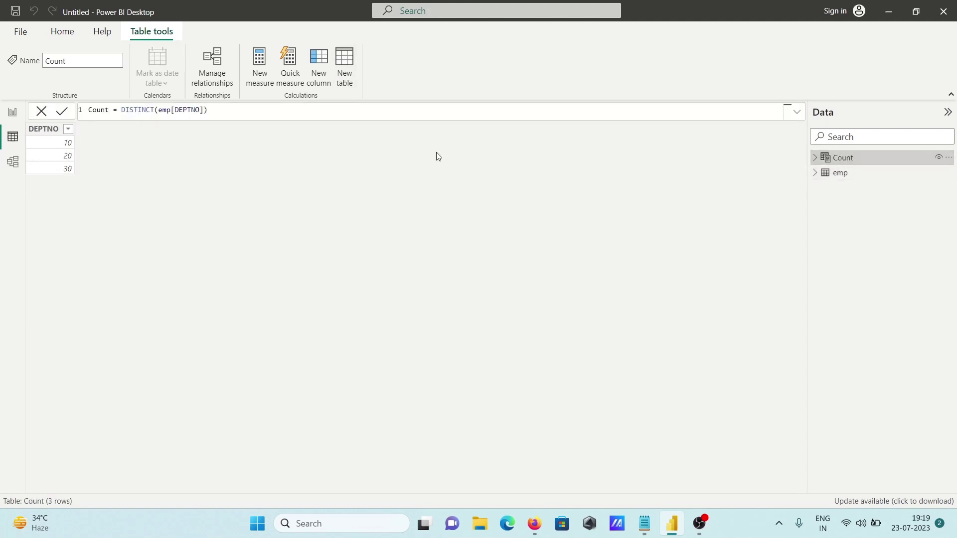
left_click(203, 109)
key("Left")
key("BackSpace")
key("BackSpace")
key("BackSpace")
key("BackSpace")
key("BackSpace")
key("BackSpace")
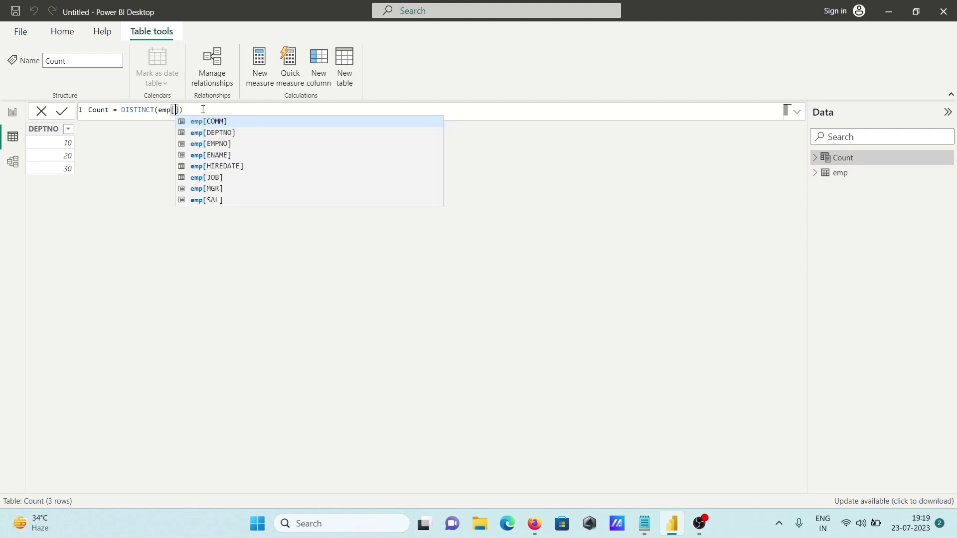
type("sa")
key("Tab")
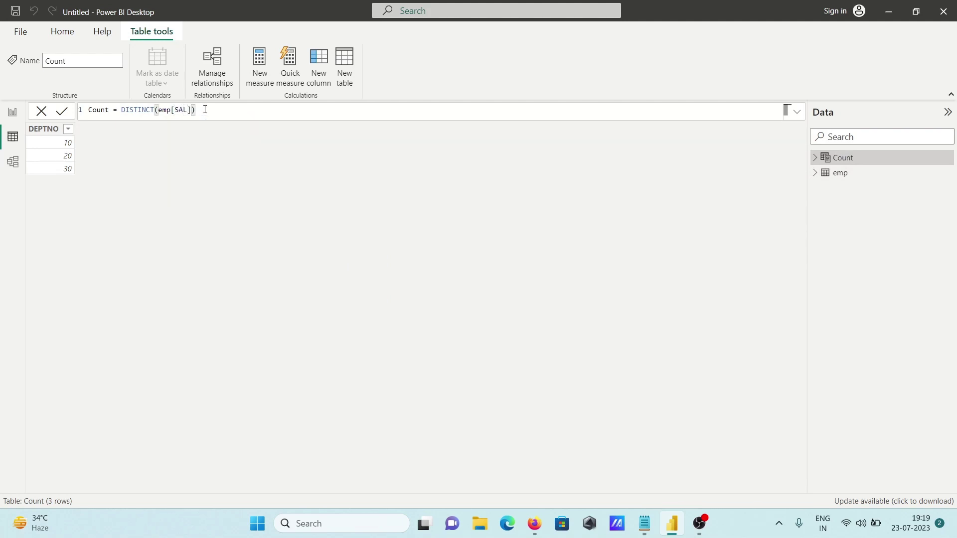
key("Return")
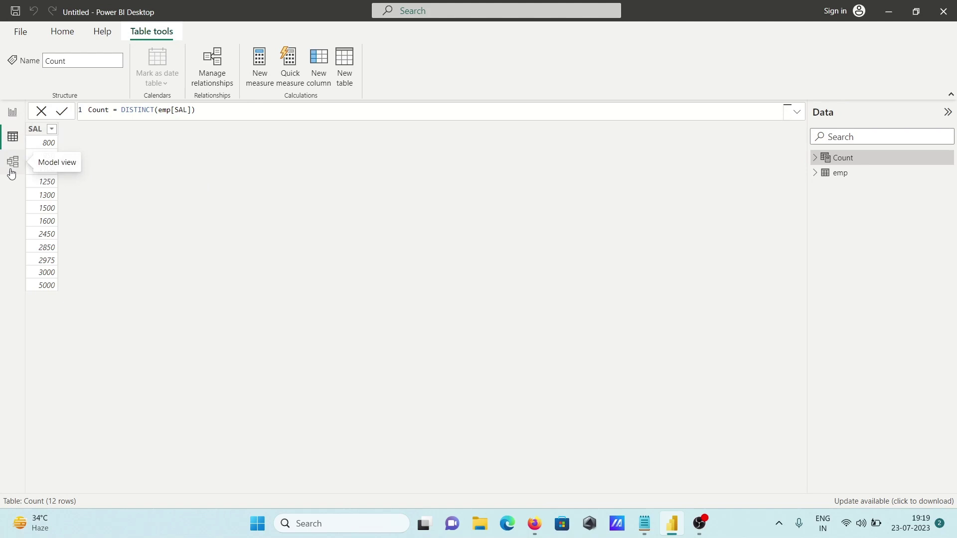
Import Employees.csv via Text/CSV and send it to Transform Data.
left_click(11, 117)
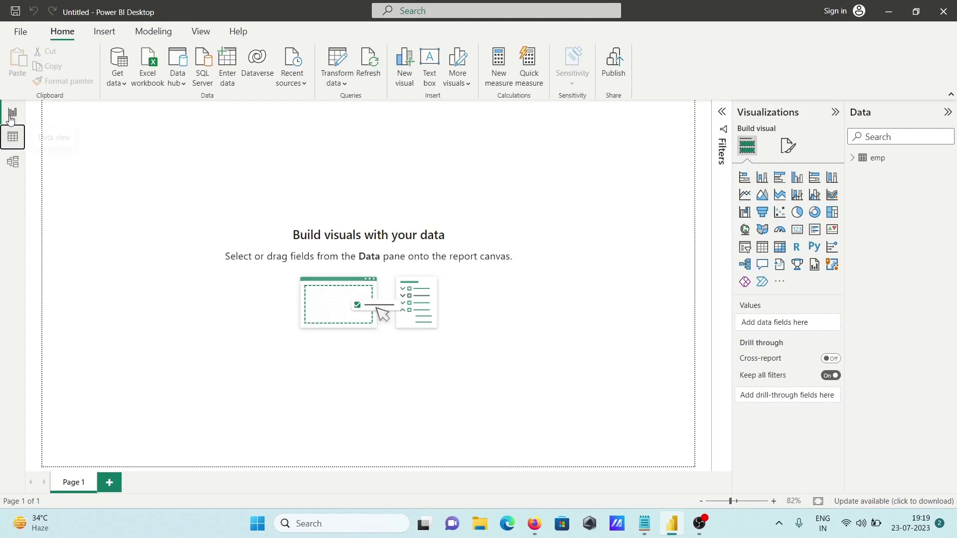
left_click(124, 85)
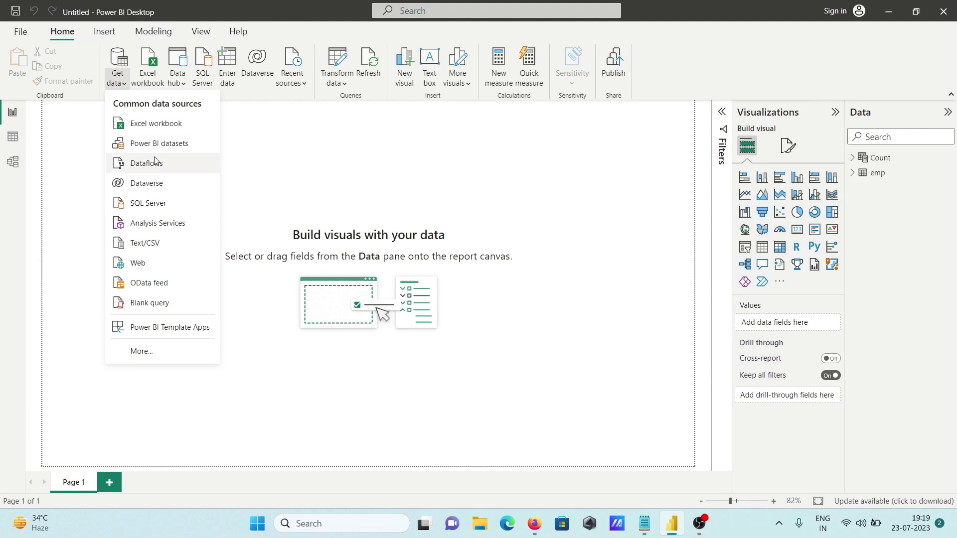
left_click(302, 117)
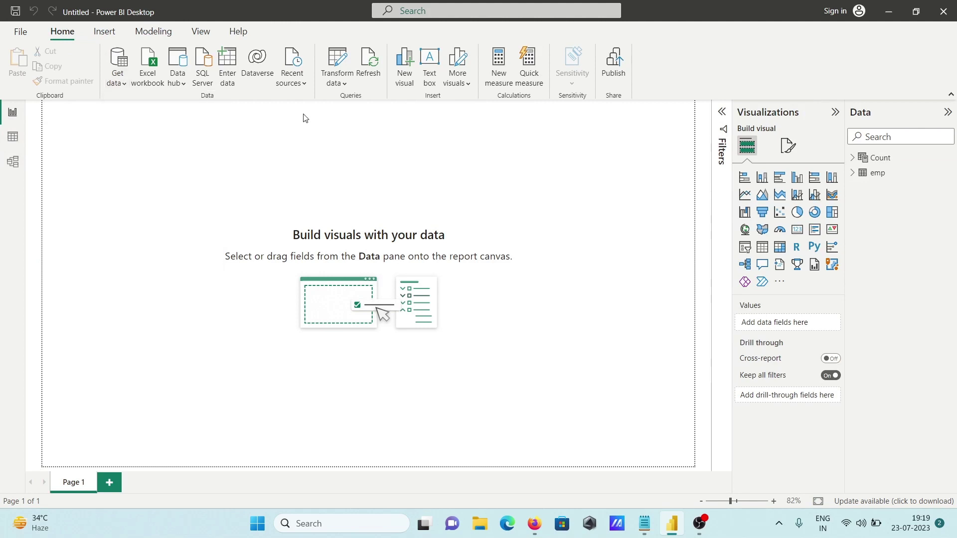
left_click(125, 85)
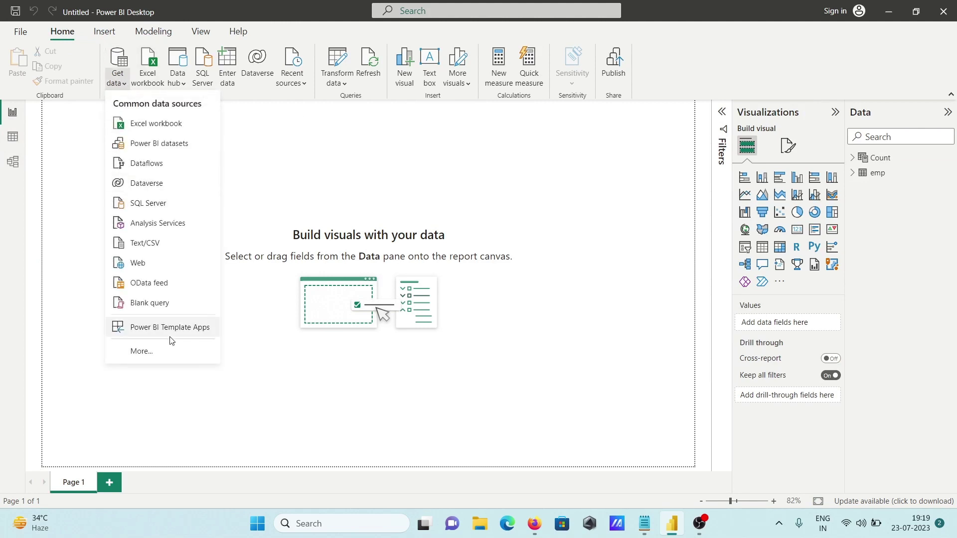
left_click(160, 246)
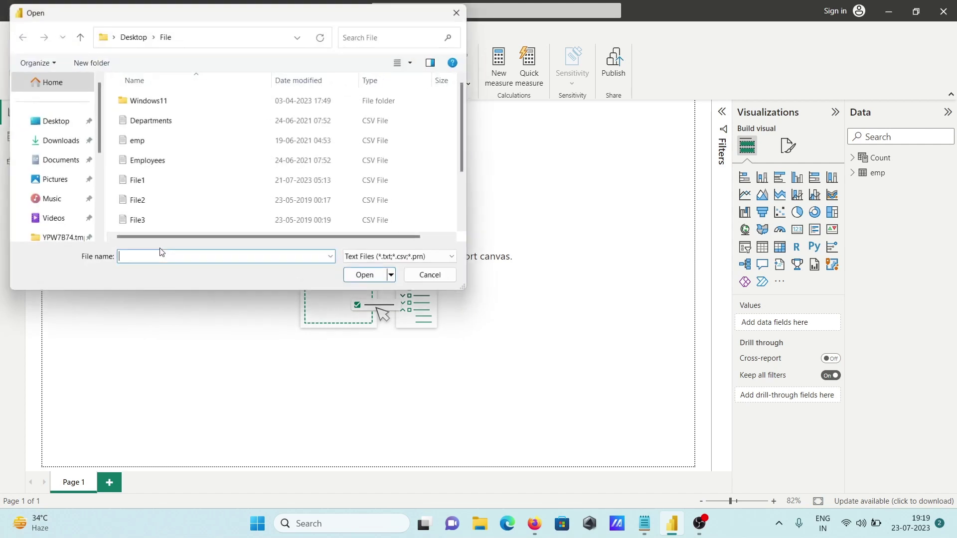
left_click(145, 160)
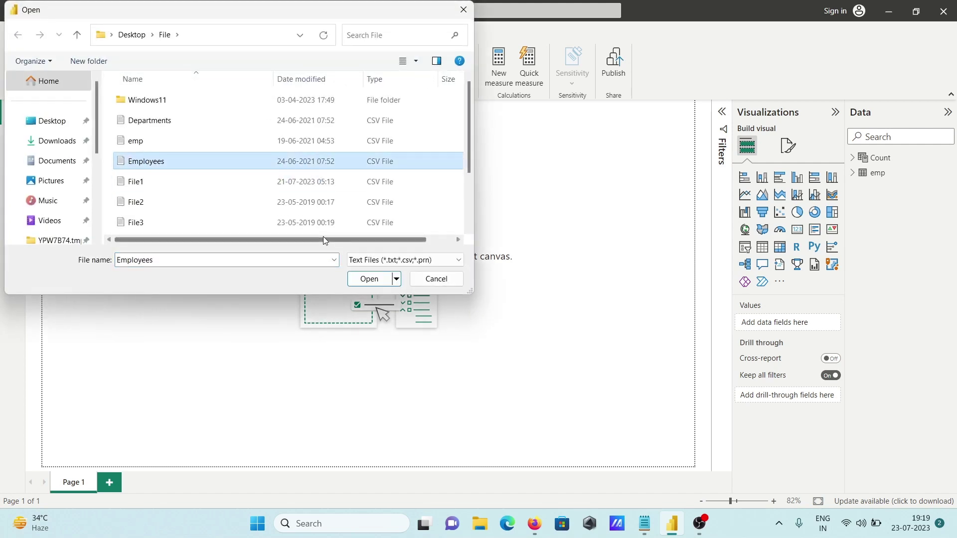
left_click(371, 278)
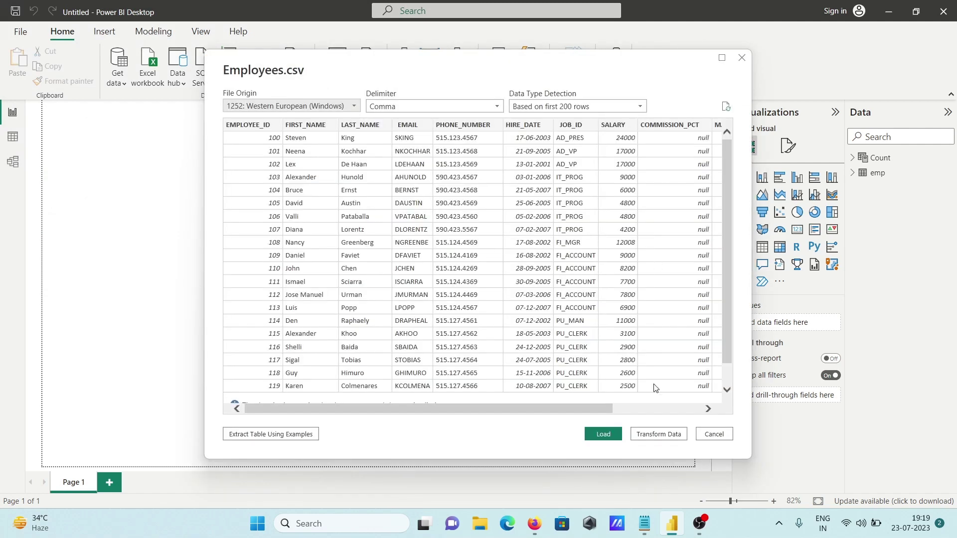
left_click(657, 434)
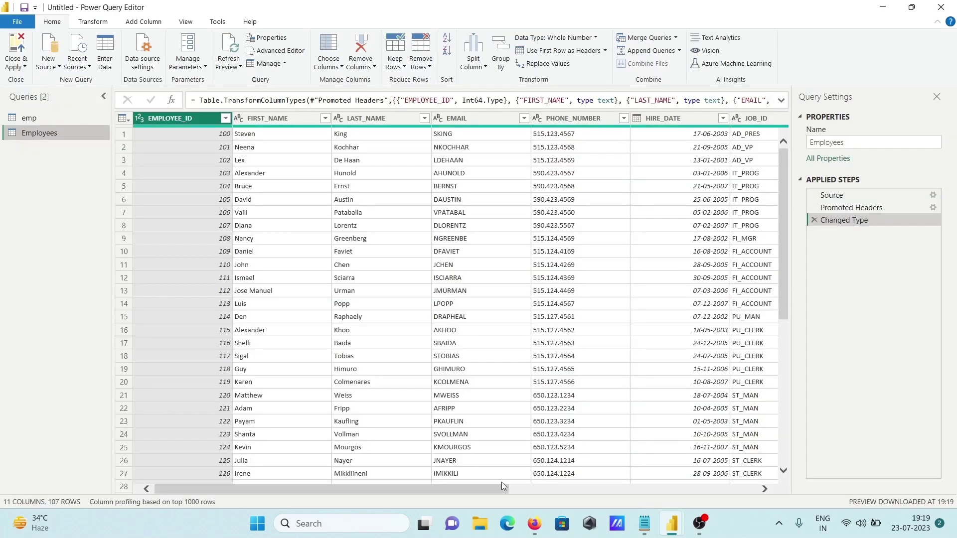
Scroll the Employees preview right to bring DEPARTMENT_ID into view.
left_click_drag(486, 488, 773, 498)
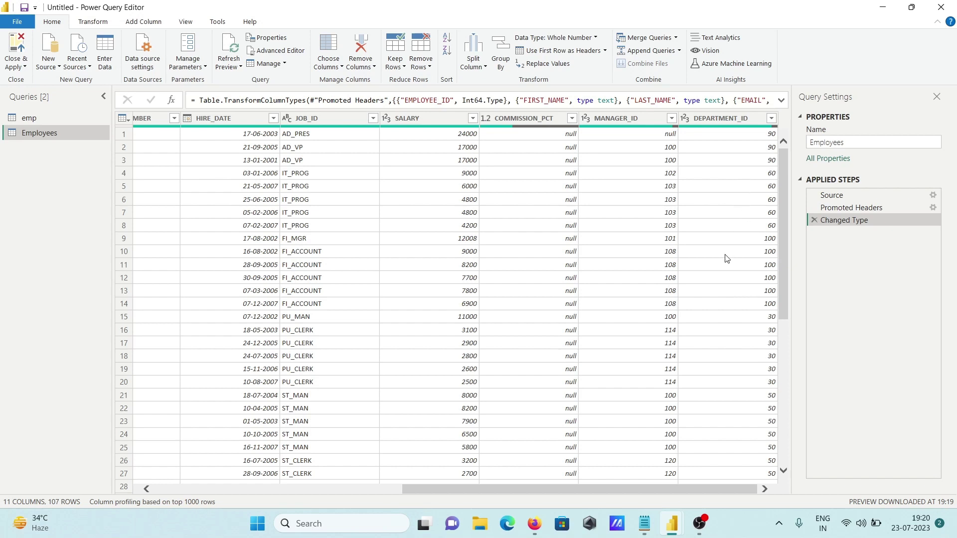
Group Employees by DEPARTMENT_ID with a Count Rows column named Count_Duplicate.
left_click(500, 53)
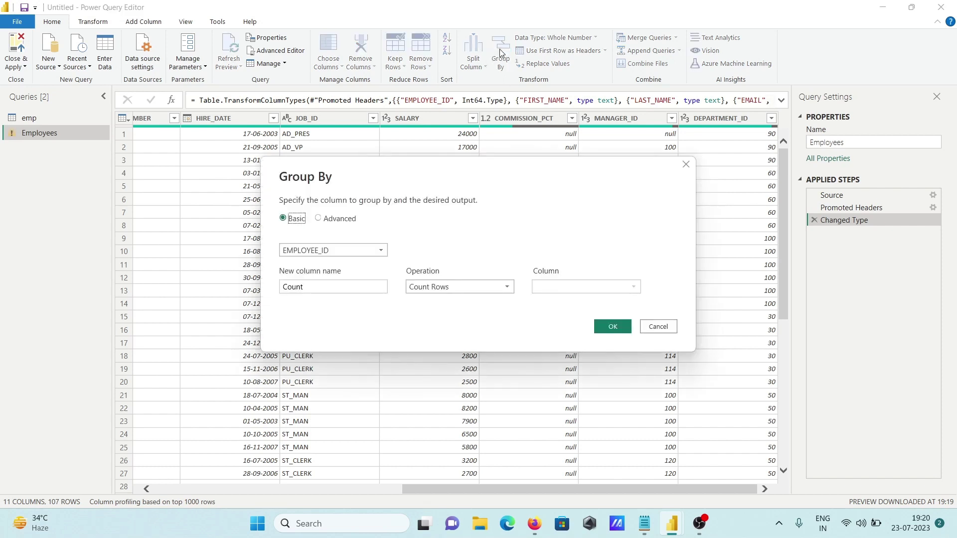
left_click(369, 252)
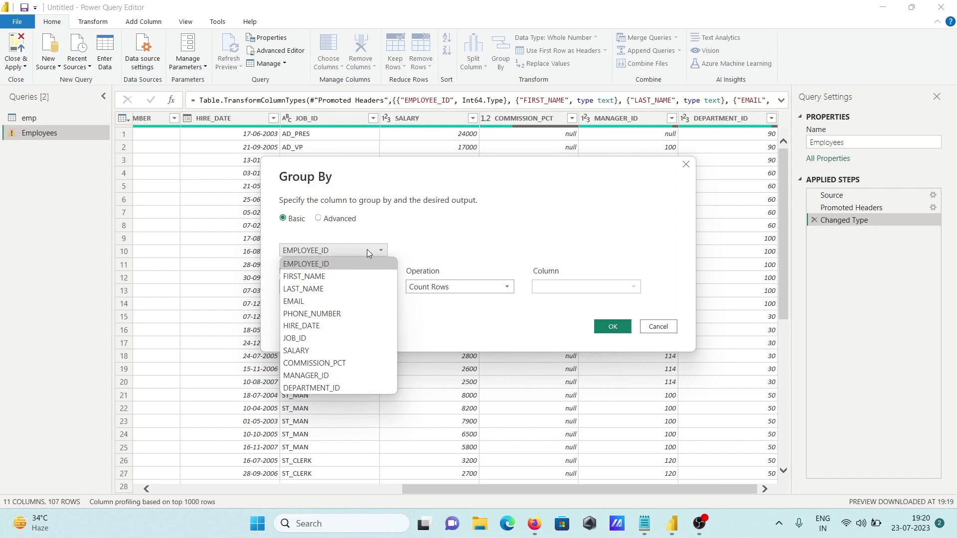
left_click(367, 249)
left_click(367, 249)
left_click(333, 388)
left_click(324, 282)
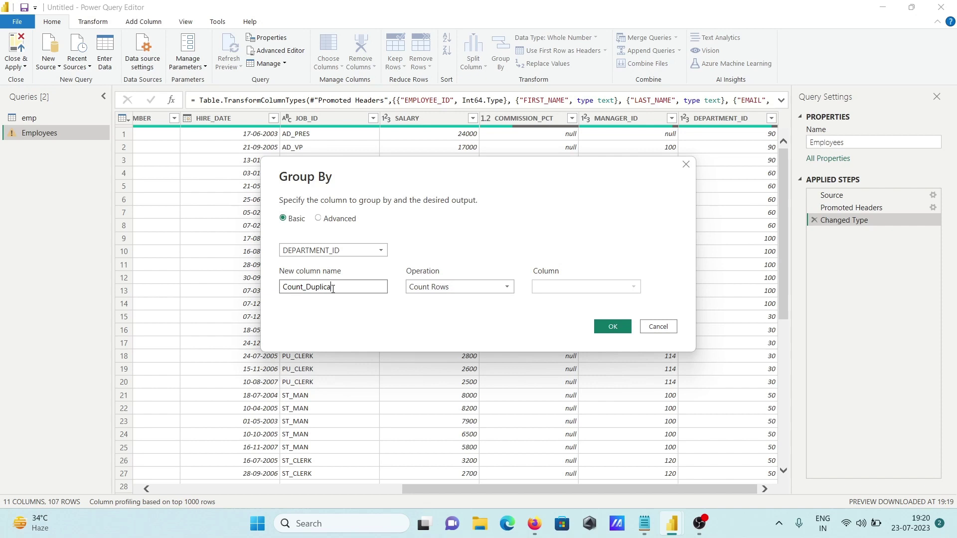
left_click(456, 287)
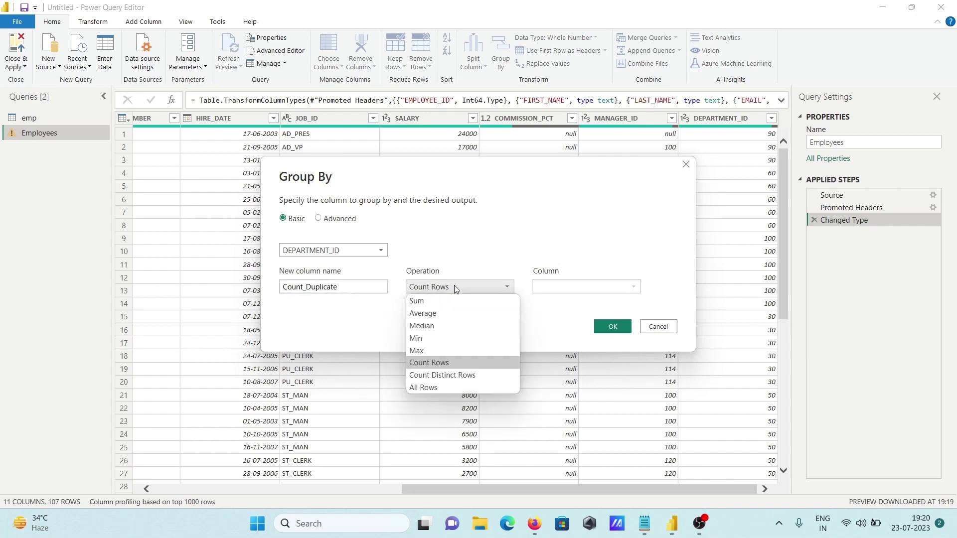
left_click(427, 363)
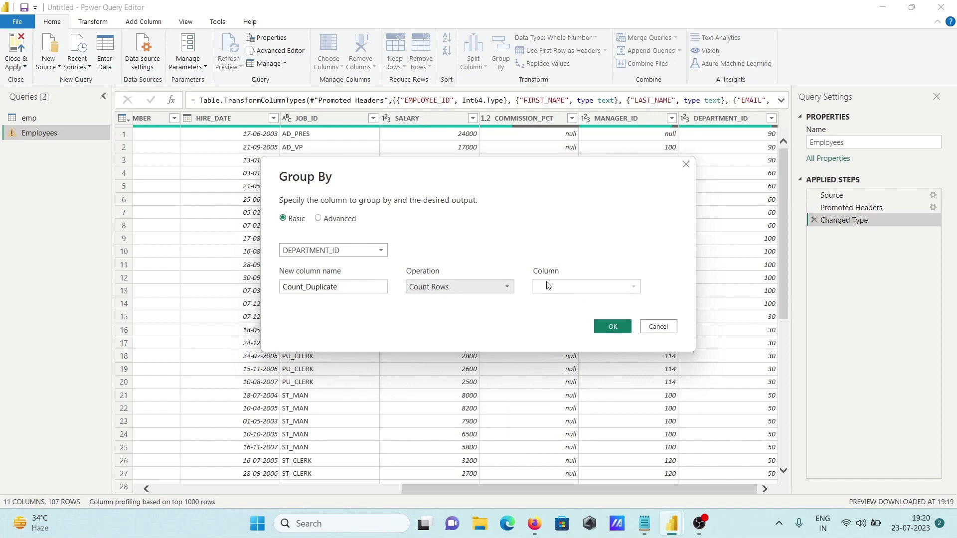
left_click(604, 332)
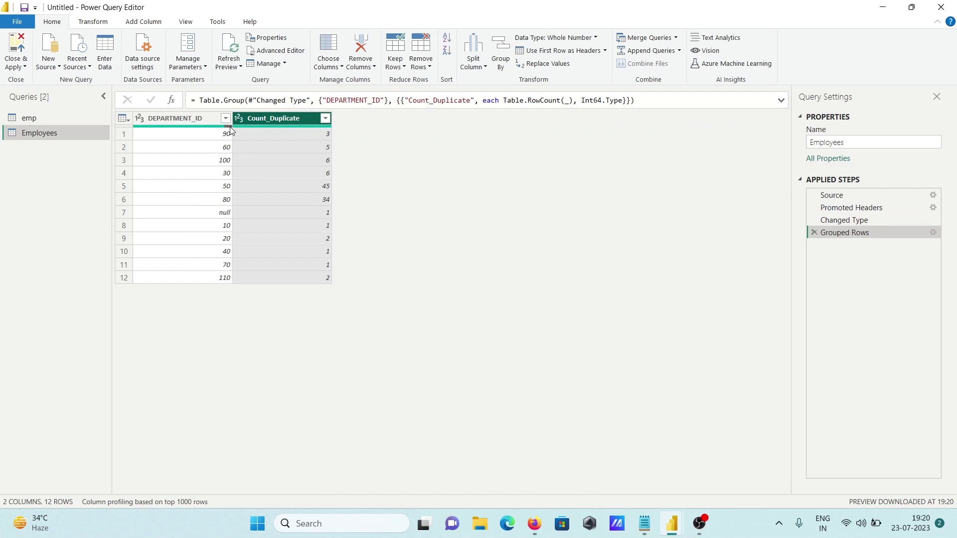
Sort the DEPARTMENT_ID column ascending.
left_click(210, 118)
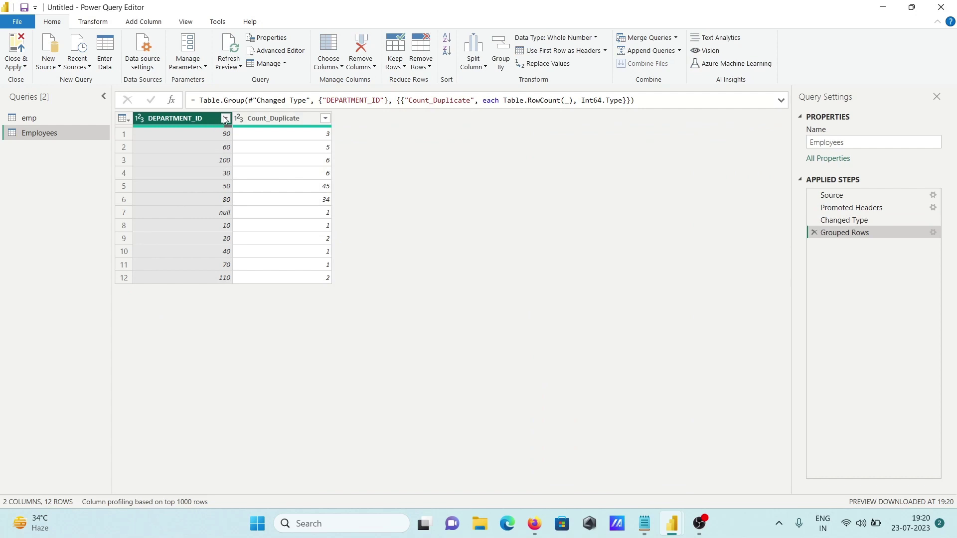
left_click(226, 119)
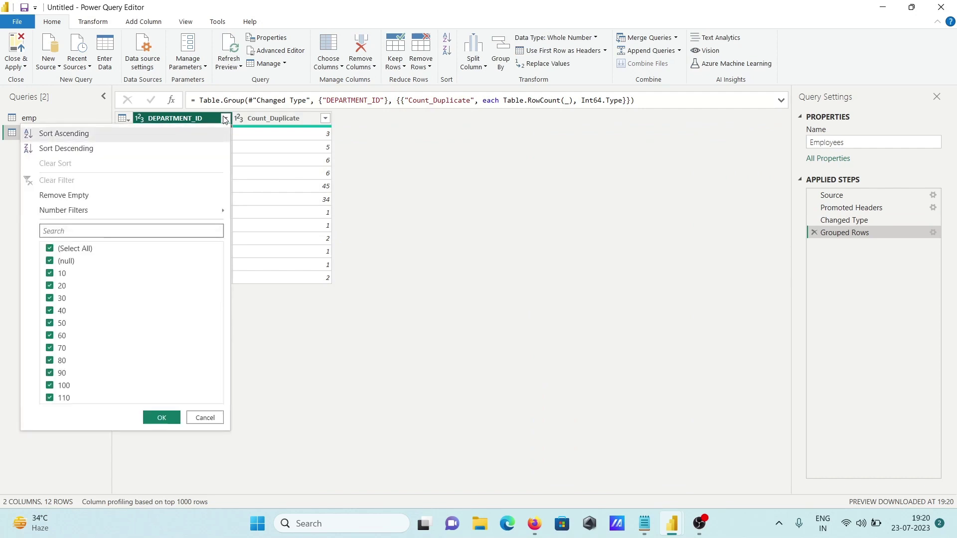
left_click(80, 137)
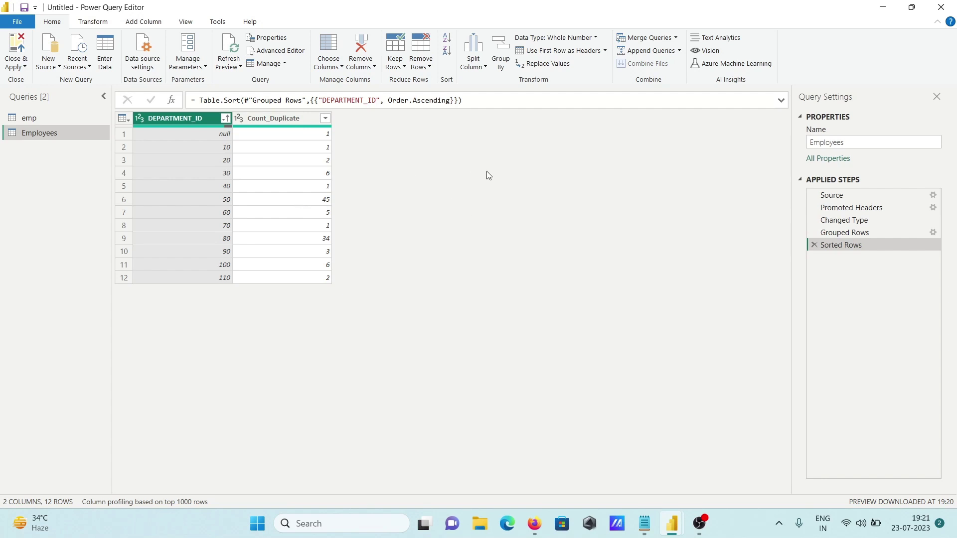
Group by DEPARTMENT_ID again, using Count Distinct Rows for the Count column.
left_click(500, 66)
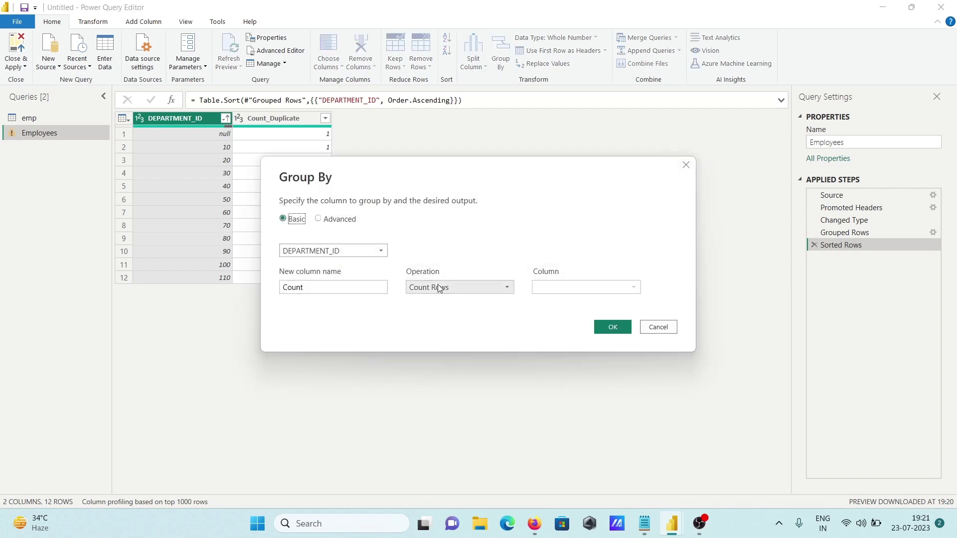
left_click(454, 288)
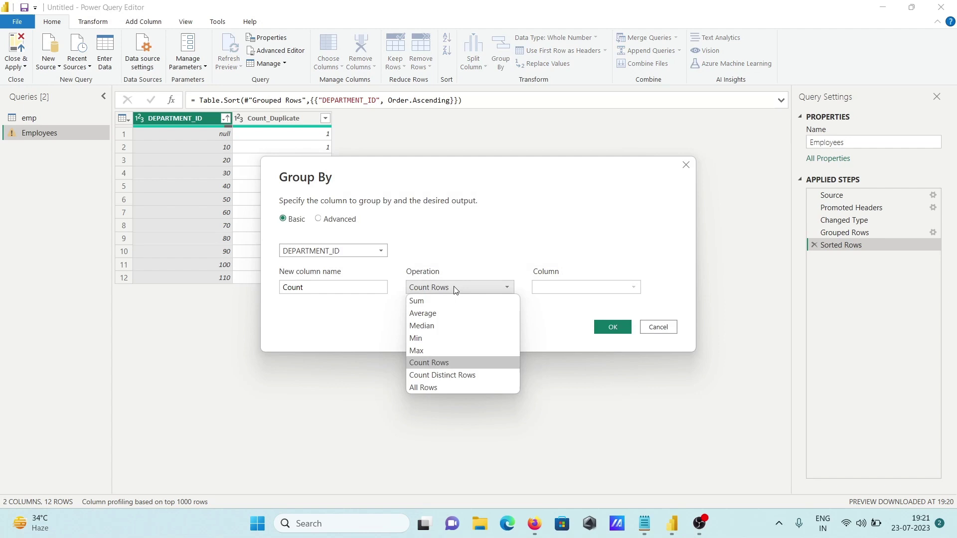
left_click(444, 375)
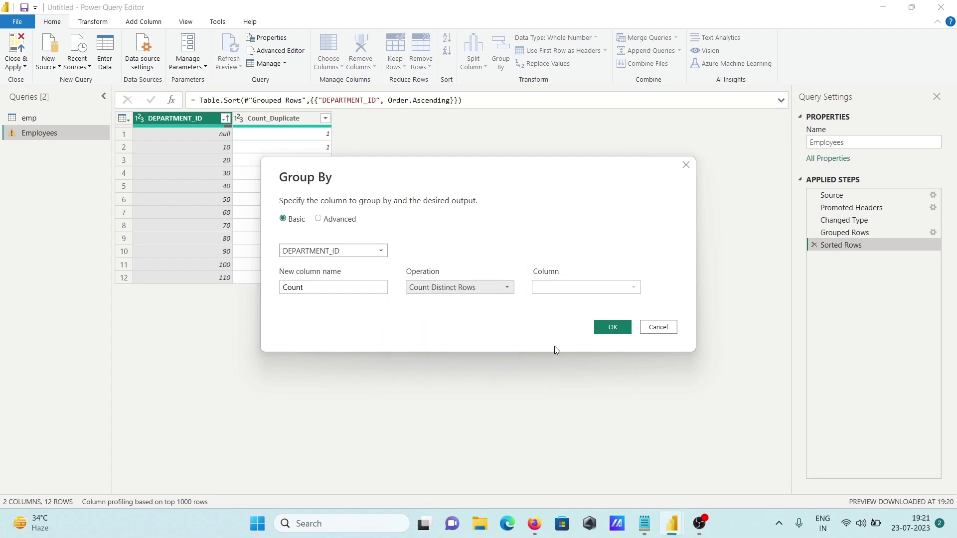
left_click(612, 327)
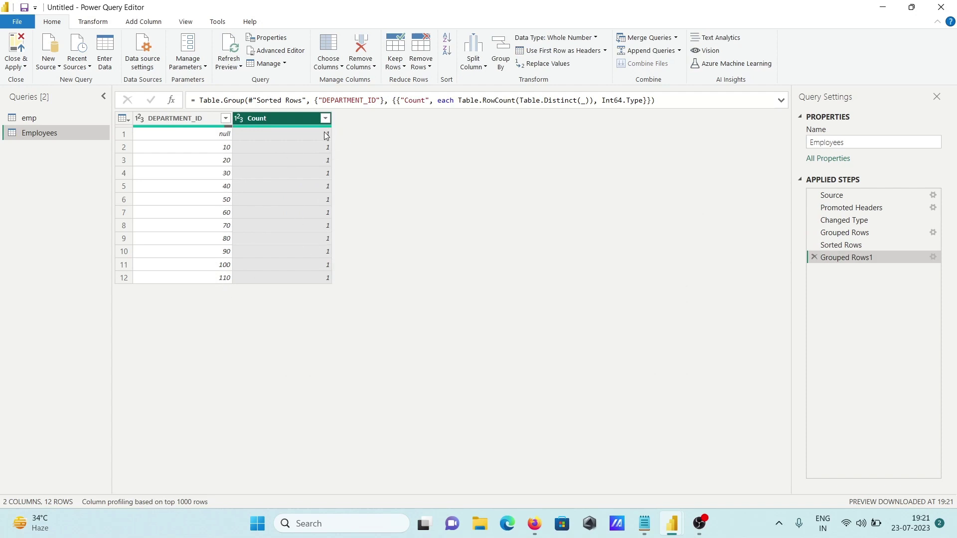
left_click(651, 533)
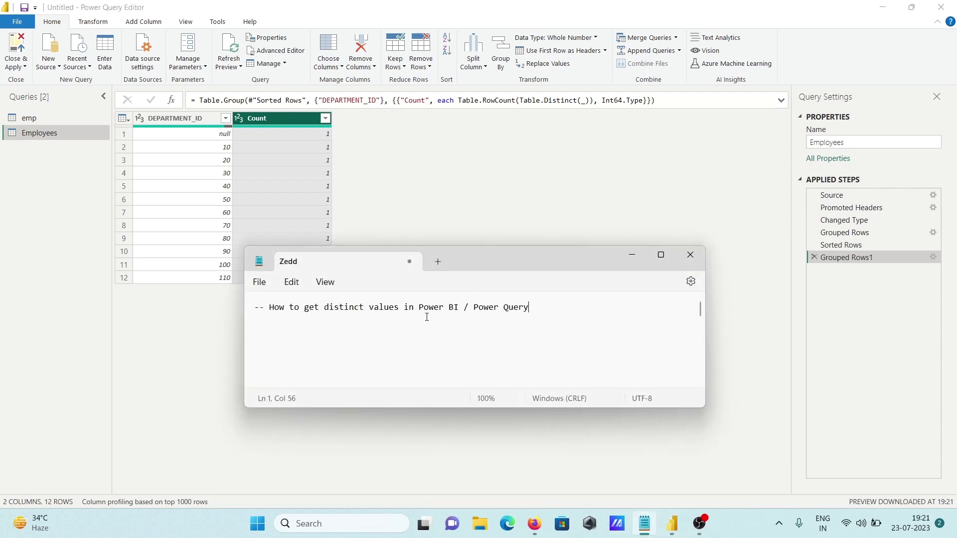
left_click(628, 251)
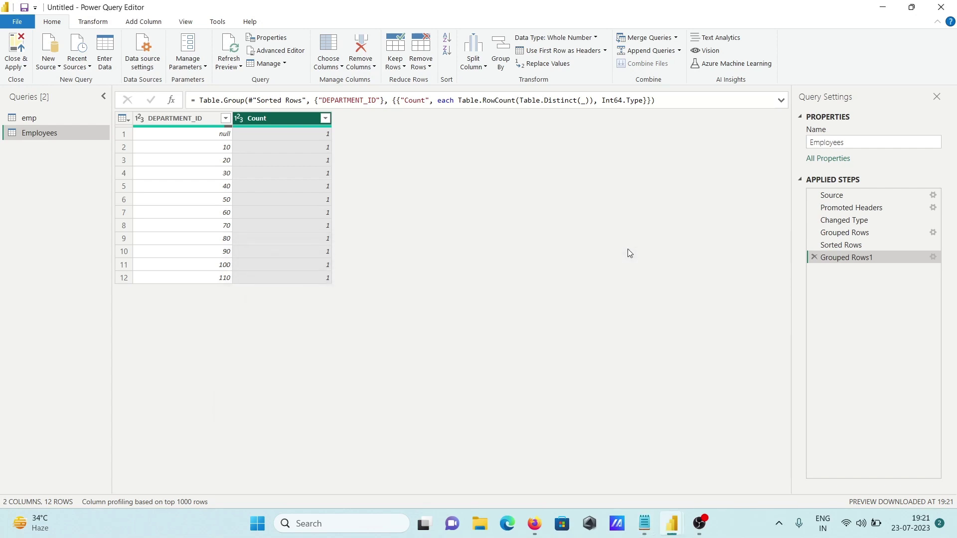